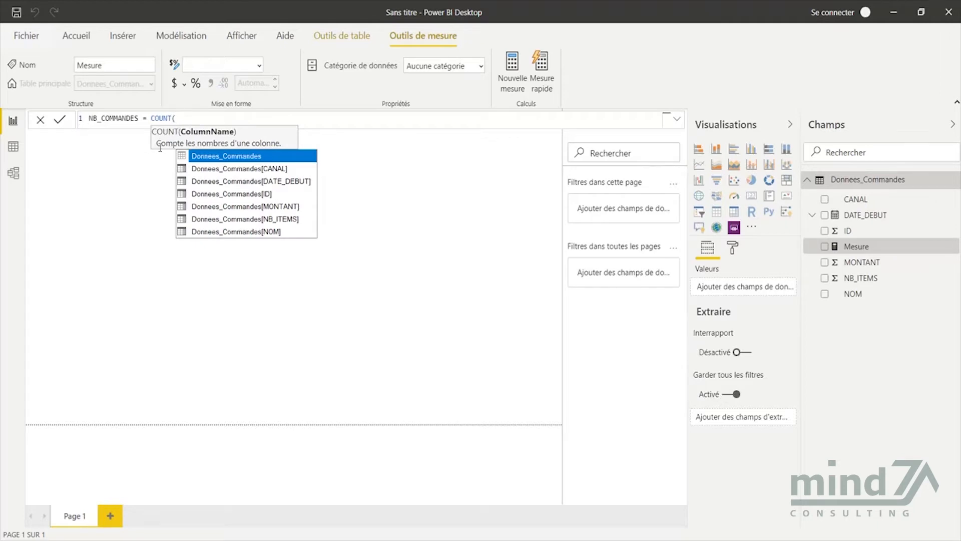
Complete the NB_COMMANDES measure as COUNT(Donnees_Commandes[ID]) and validate it.
{"action": "double_click", "coordinate": [226, 194]}
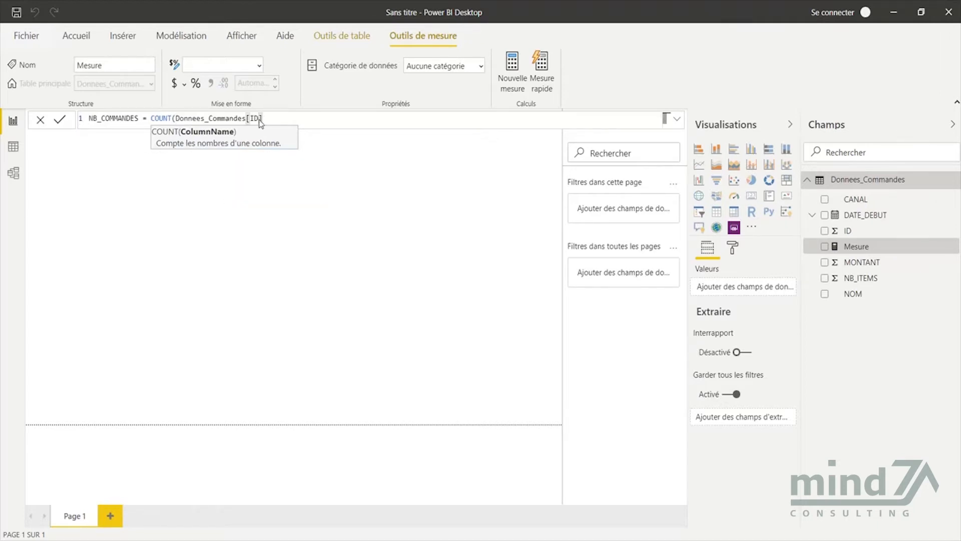
{"action": "type", "text": ")"}
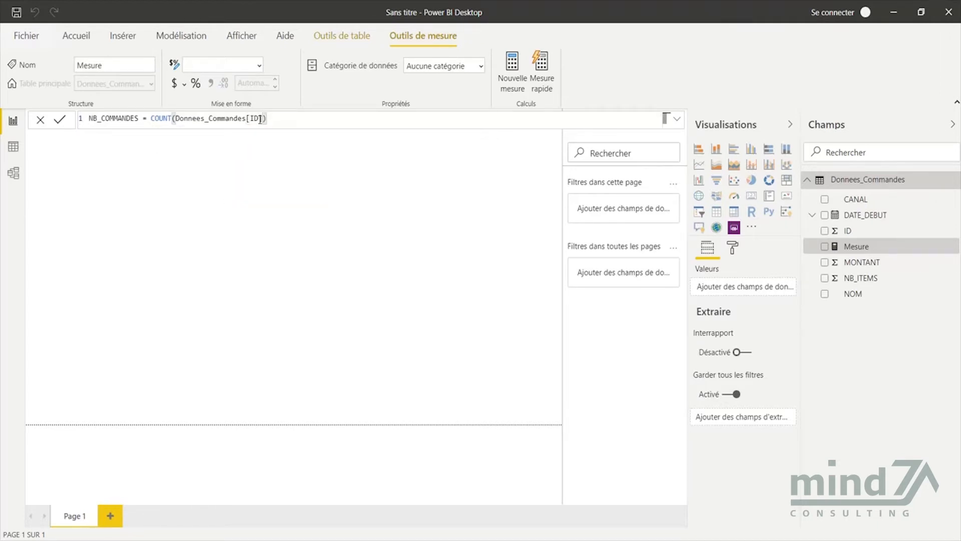
{"action": "key", "text": "Return"}
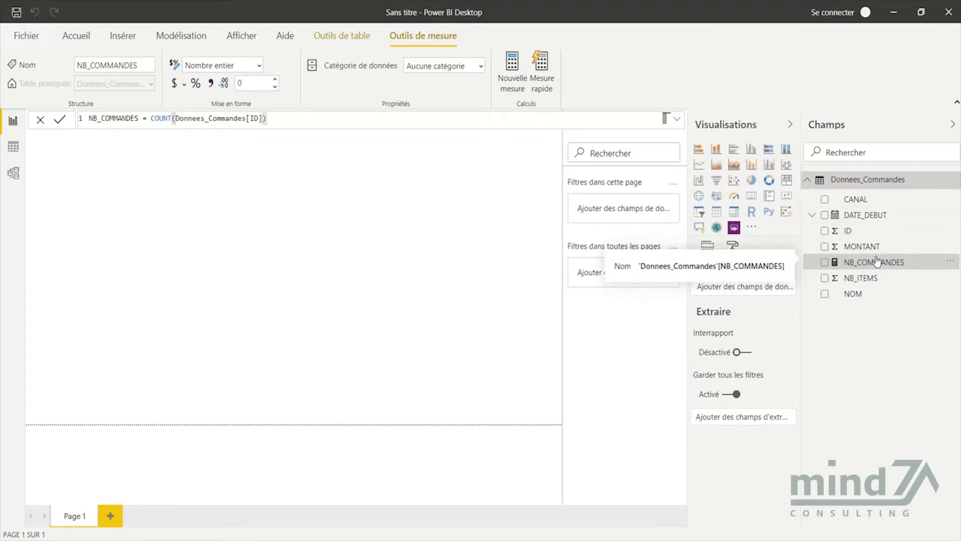
Add a card visual to the report page showing the NB_COMMANDES measure.
{"action": "left_click", "coordinate": [754, 202]}
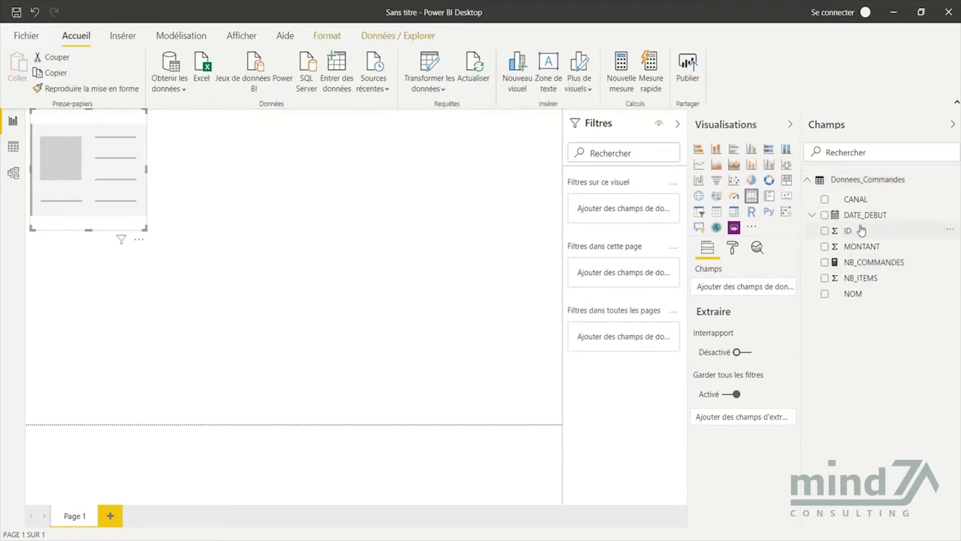
{"action": "left_click_drag", "start_coordinate": [874, 260], "coordinate": [73, 157]}
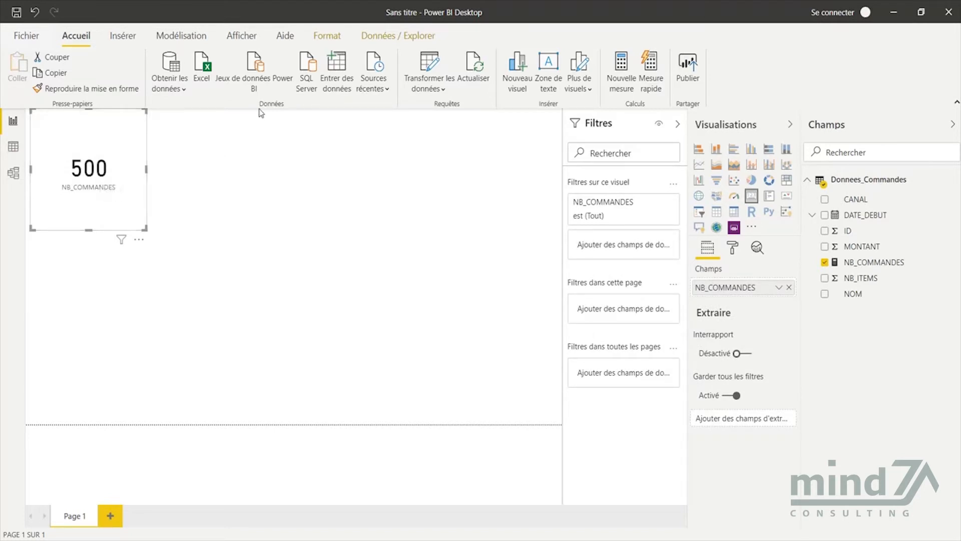
{"action": "left_click", "coordinate": [321, 174]}
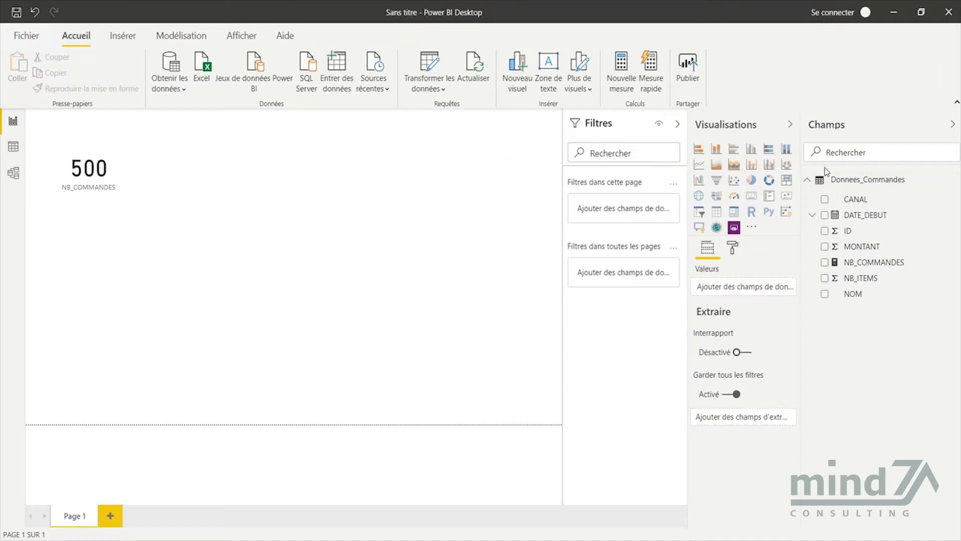
{"action": "right_click", "coordinate": [824, 181]}
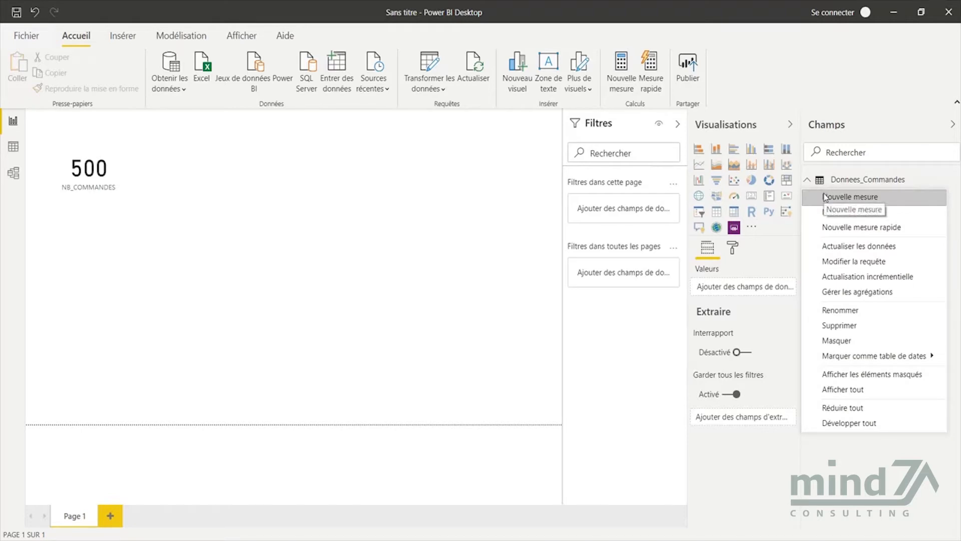
{"action": "left_click", "coordinate": [824, 197]}
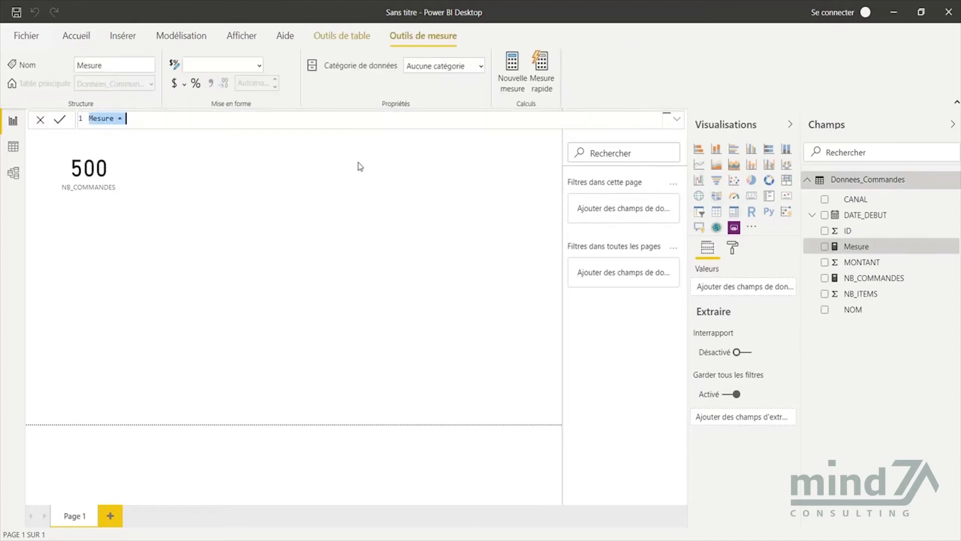
{"action": "left_click", "coordinate": [116, 118]}
{"action": "double_click", "coordinate": [116, 118]}
{"action": "left_click", "coordinate": [61, 120]}
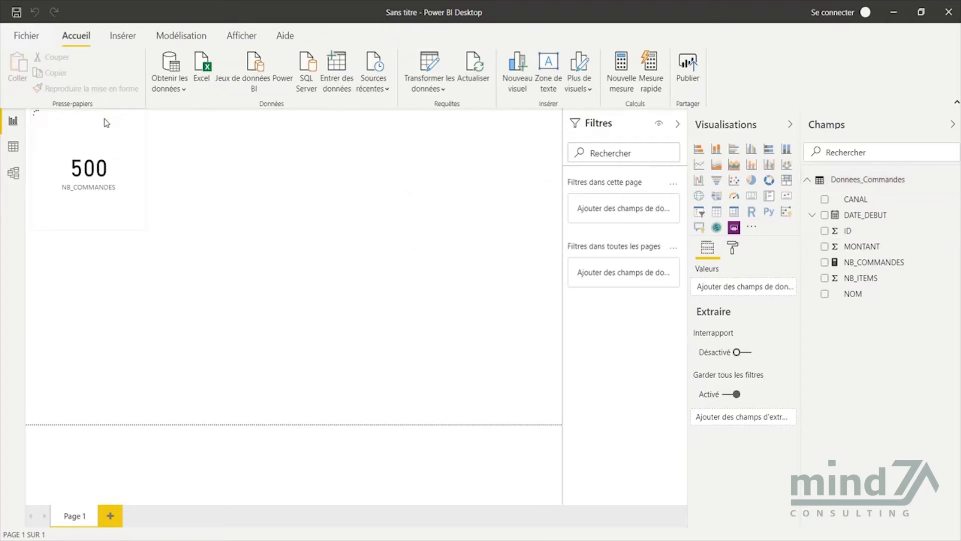
Create a new measure in the Donnees_Commandes table and name it NB_DISTINCT_CANAL.
{"action": "right_click", "coordinate": [838, 181]}
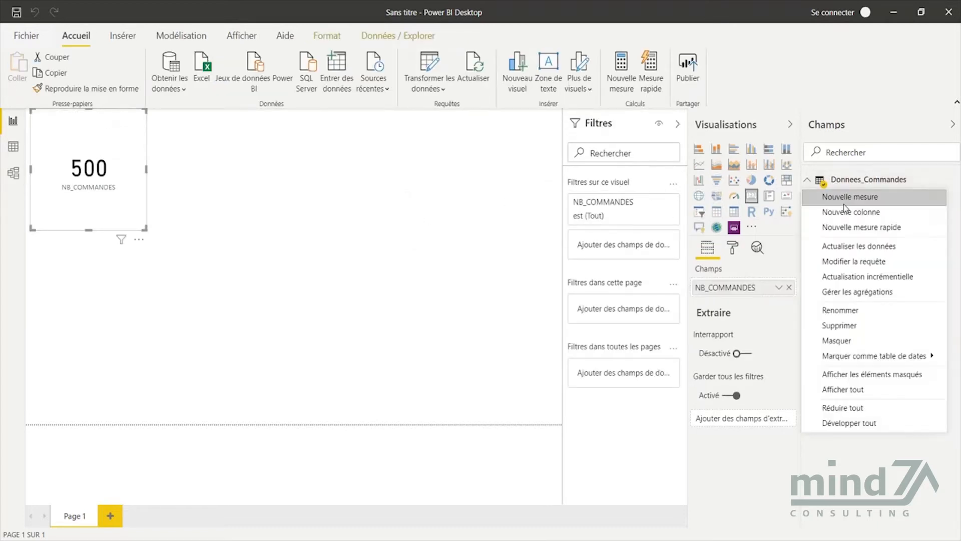
{"action": "left_click", "coordinate": [837, 198]}
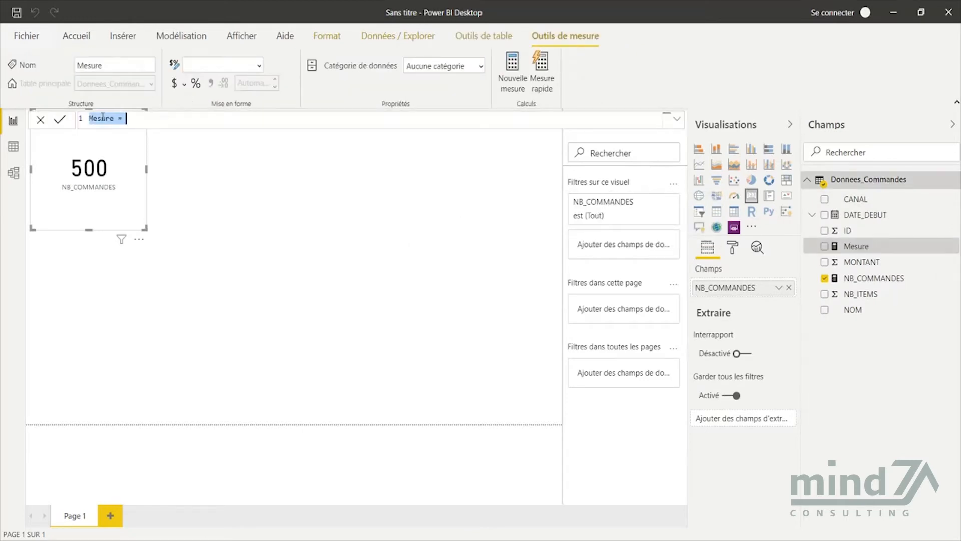
{"action": "double_click", "coordinate": [106, 117]}
{"action": "type", "text": "NB"}
{"action": "type", "text": "_DI"}
{"action": "type", "text": "STINCT_CAN"}
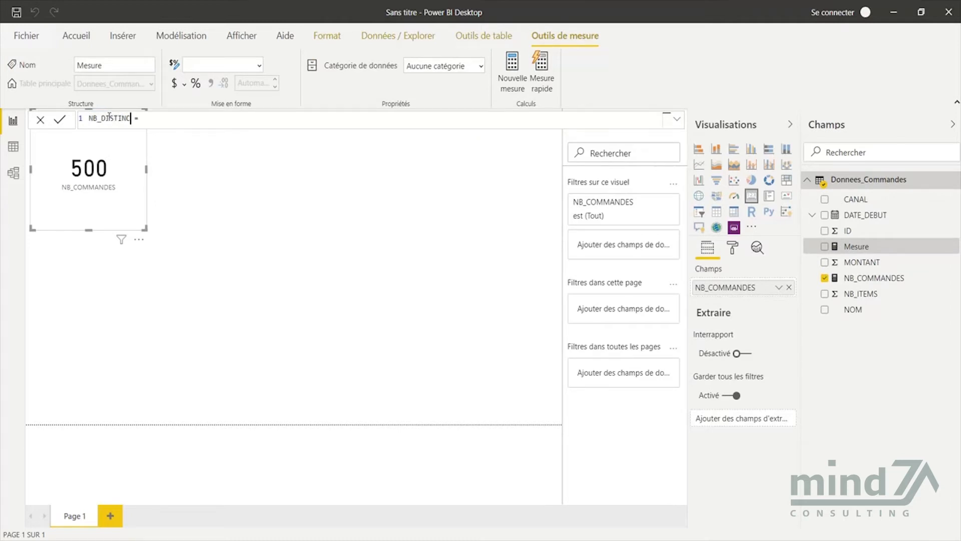
{"action": "type", "text": "AL"}
Define the NB_DISTINCT_CANAL measure as DISTINCTCOUNT(Donnees_Commandes[CANAL]) and validate it.
{"action": "left_click", "coordinate": [211, 118]}
{"action": "type", "text": "DISTIN"}
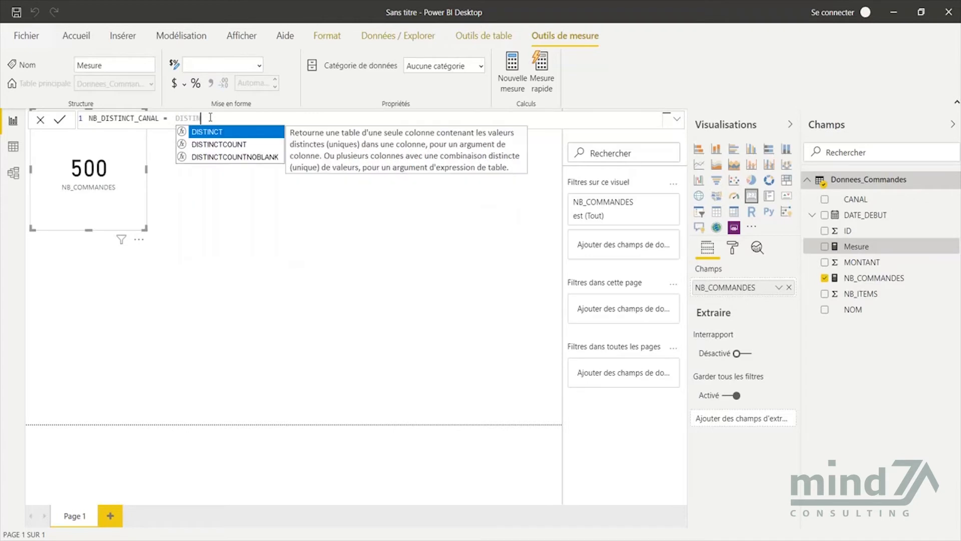
{"action": "left_click", "coordinate": [226, 144]}
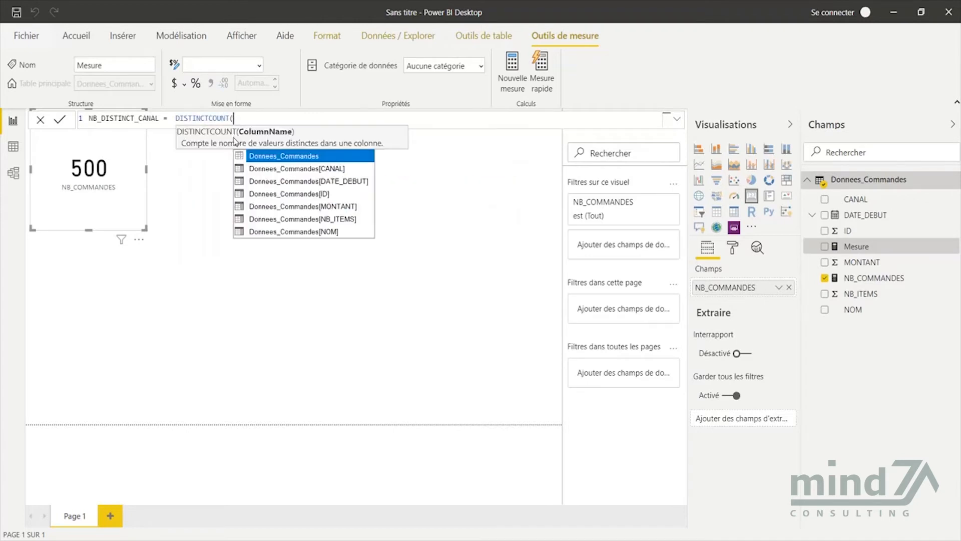
{"action": "left_click", "coordinate": [309, 169]}
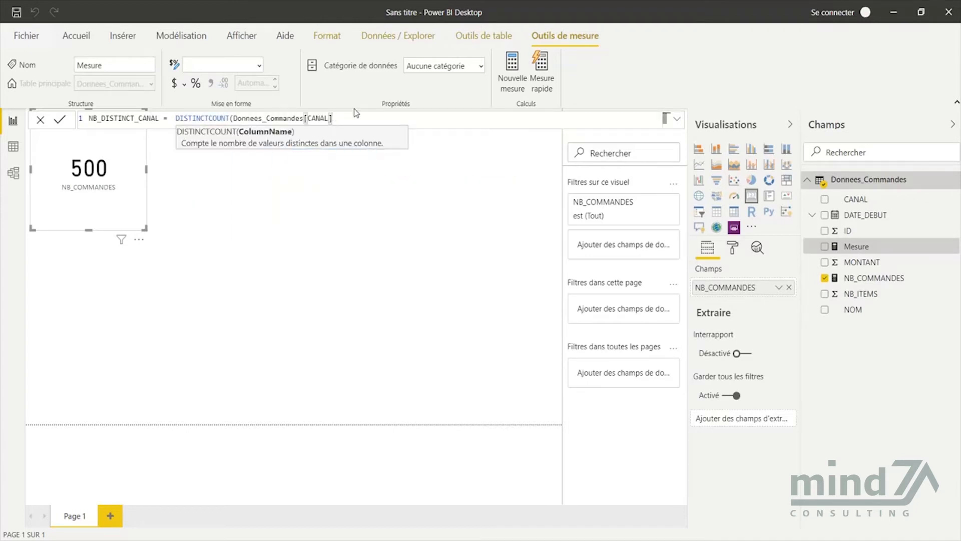
{"action": "type", "text": ")"}
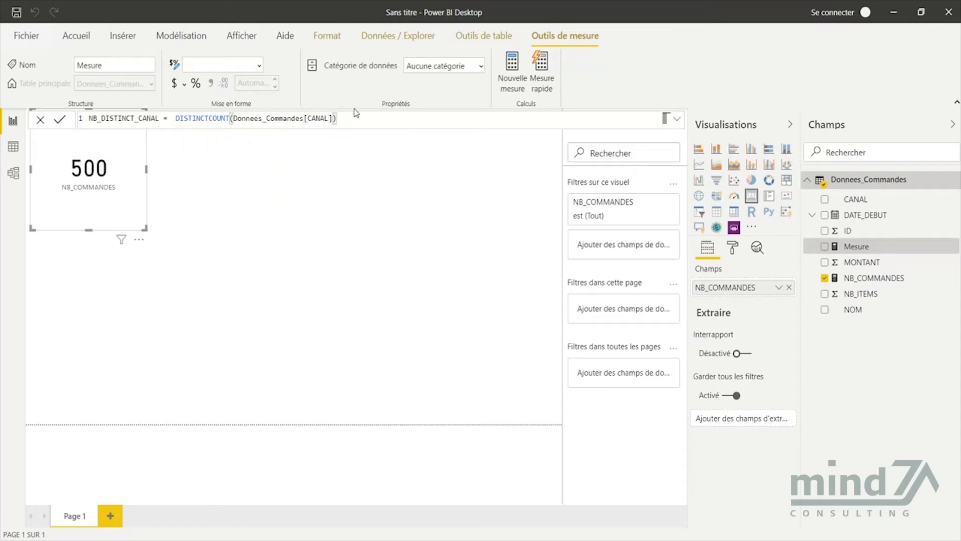
{"action": "key", "text": "Return"}
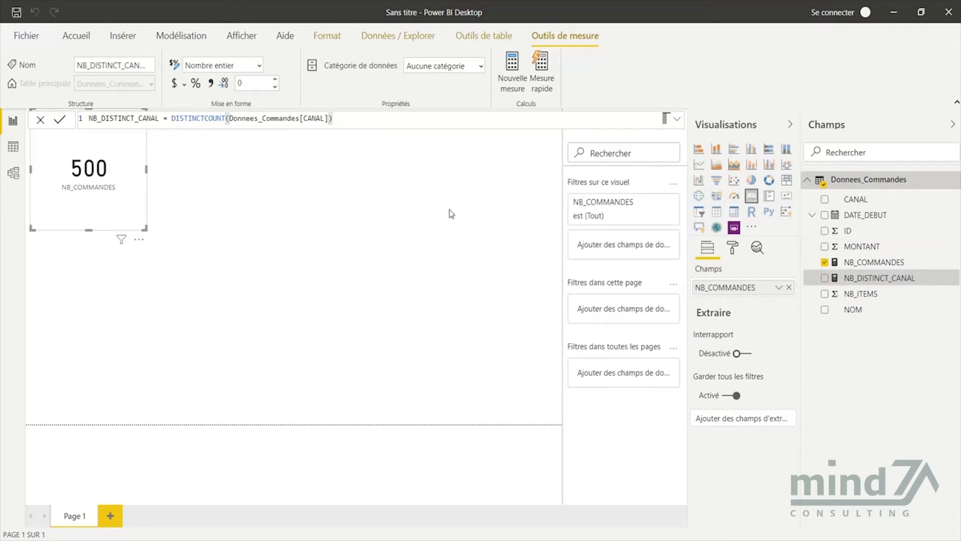
Add a card showing NB_DISTINCT_CANAL and place it to the right of the NB_COMMANDES card.
{"action": "left_click", "coordinate": [751, 197]}
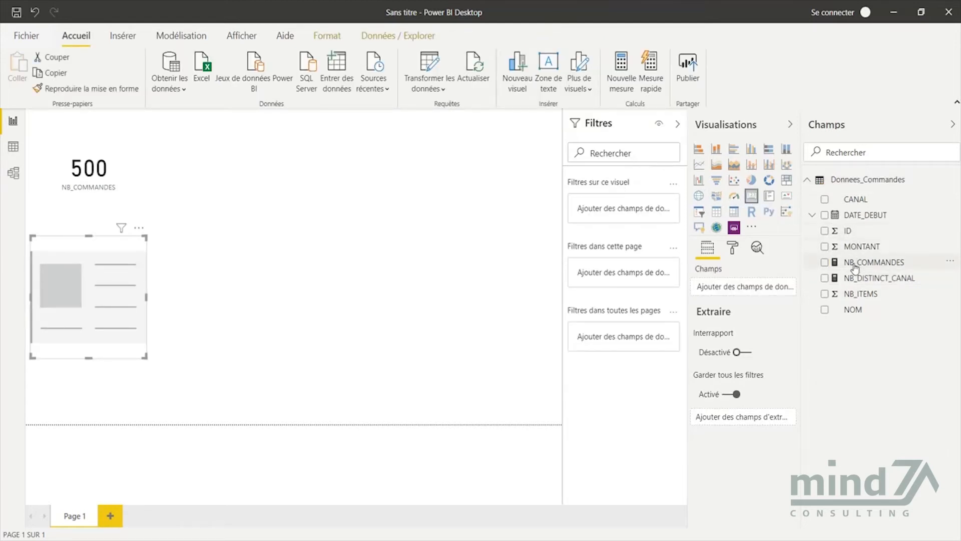
{"action": "left_click_drag", "start_coordinate": [846, 279], "coordinate": [82, 297]}
{"action": "left_click_drag", "start_coordinate": [105, 268], "coordinate": [234, 150]}
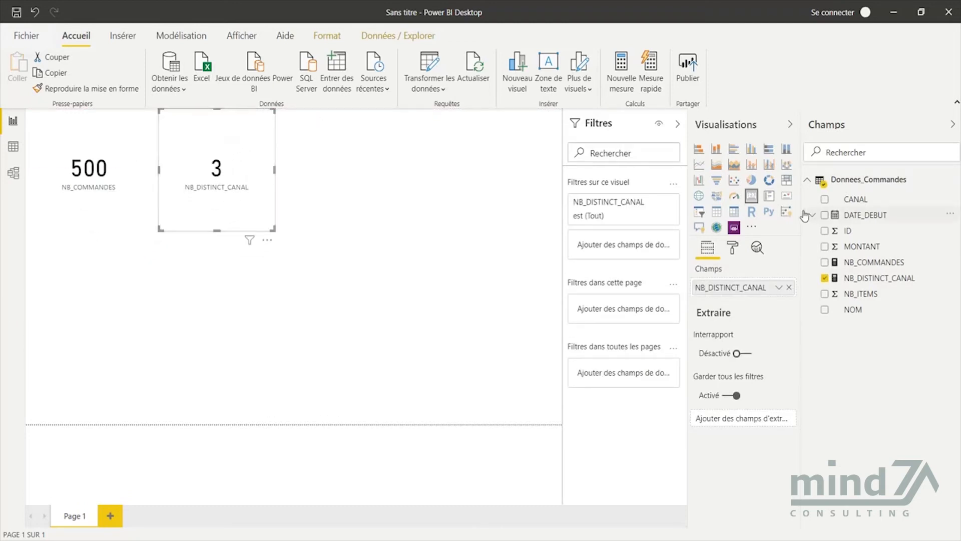
Create a new measure named Calcul in Donnees_Commandes, starting its formula with CALCULATE(COUNT(Donnees_Commandes[ID]);.
{"action": "right_click", "coordinate": [856, 180]}
{"action": "left_click", "coordinate": [836, 197]}
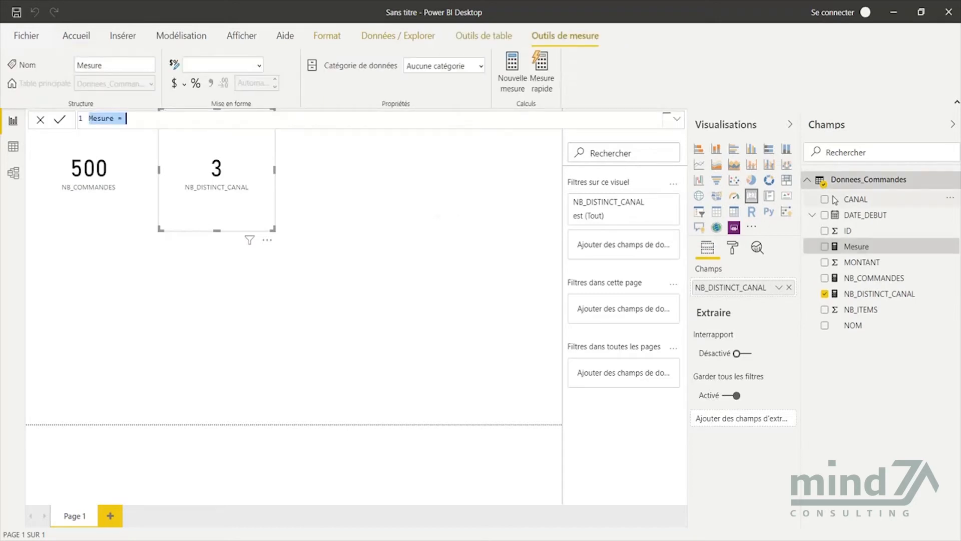
{"action": "type", "text": "Calcul = CALC"}
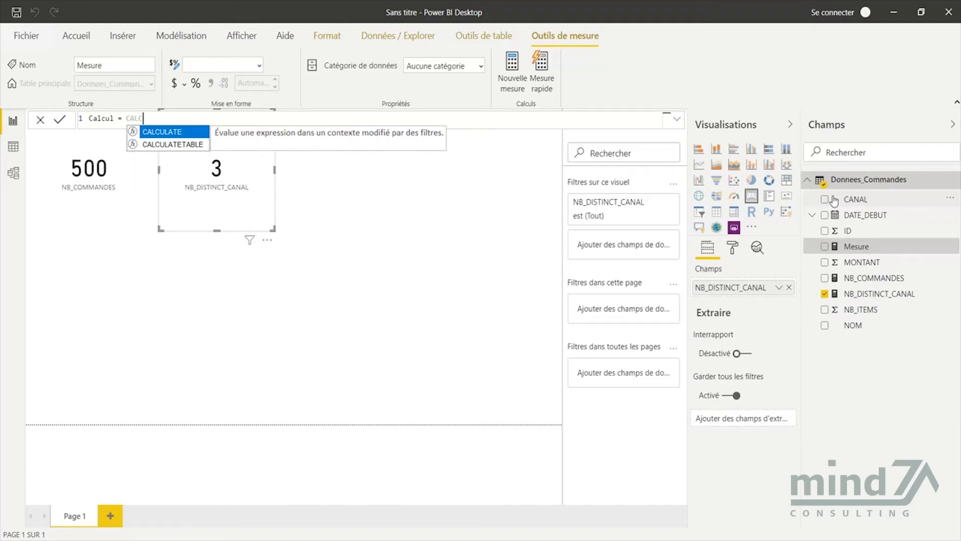
{"action": "key", "text": "Tab"}
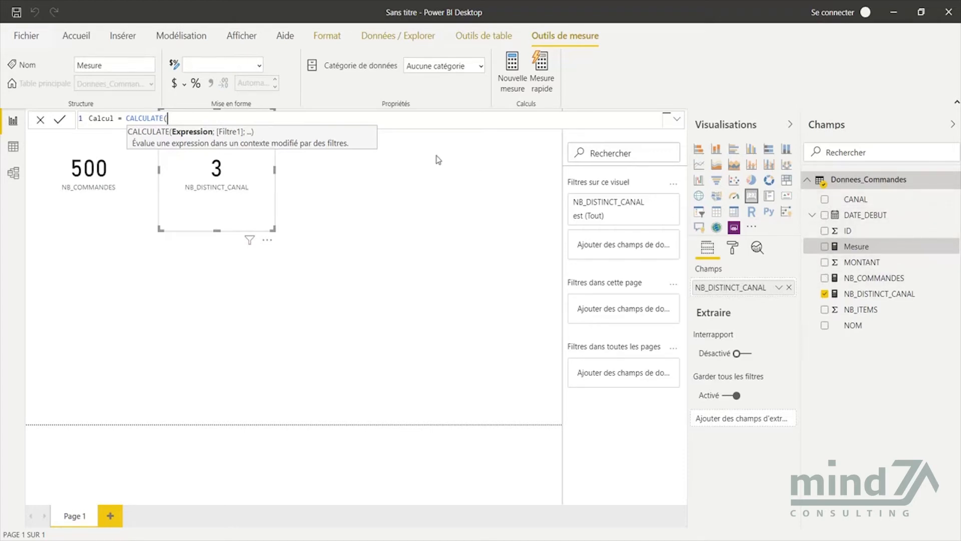
{"action": "type", "text": "COUNT("}
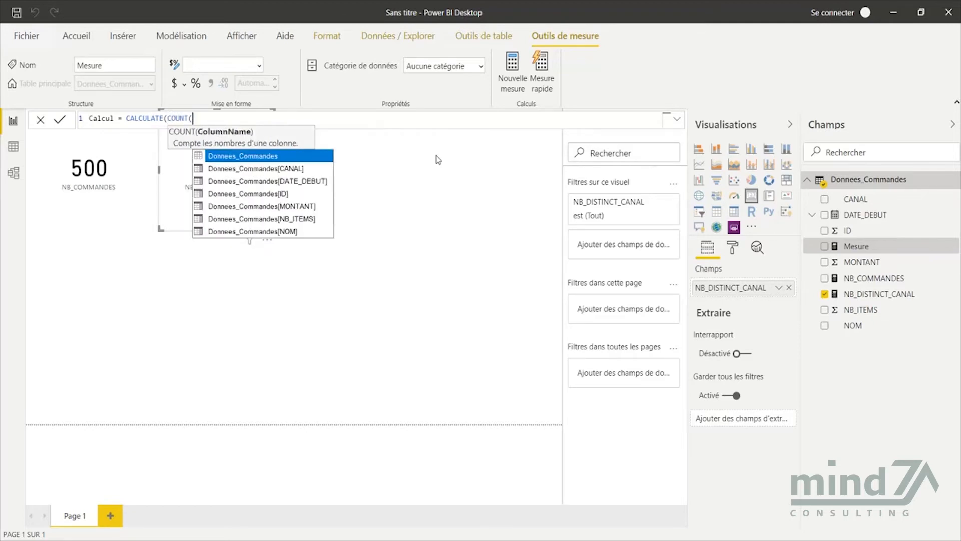
{"action": "left_click", "coordinate": [245, 193]}
{"action": "type", "text": ");"}
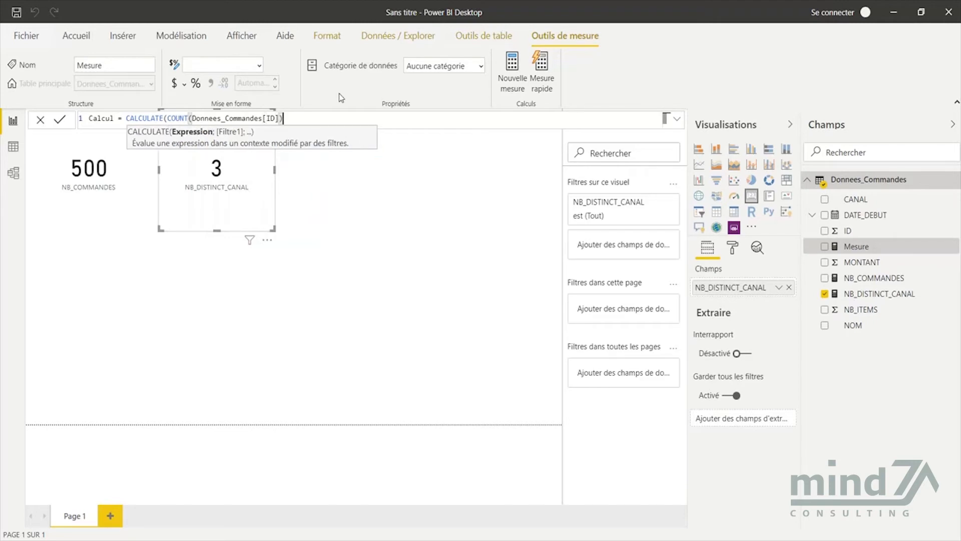
Finish the Calcul formula with FILTER(Donnees_Commandes;Donnees_Commandes[CANAL] = "Boutique")) and validate the measure.
{"action": "type", "text": "FI"}
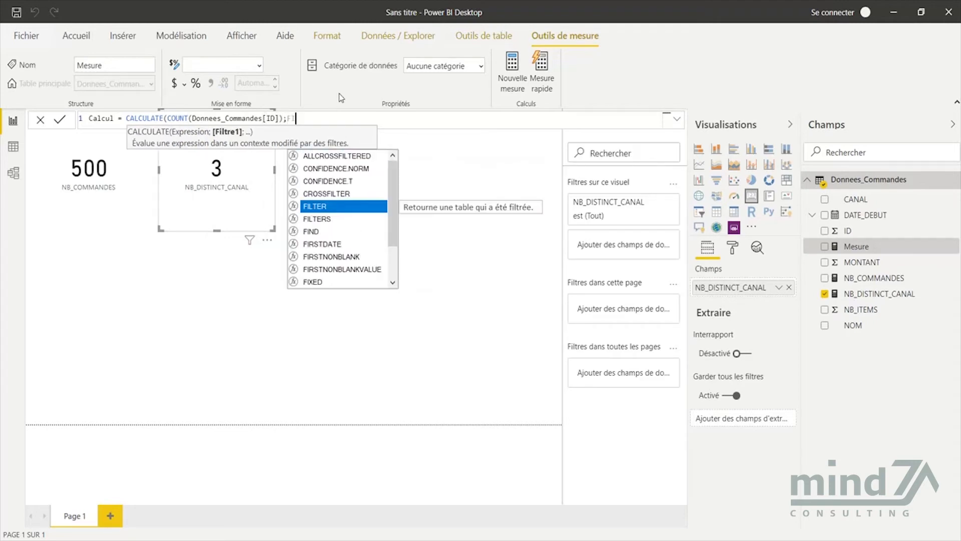
{"action": "type", "text": "LTER"}
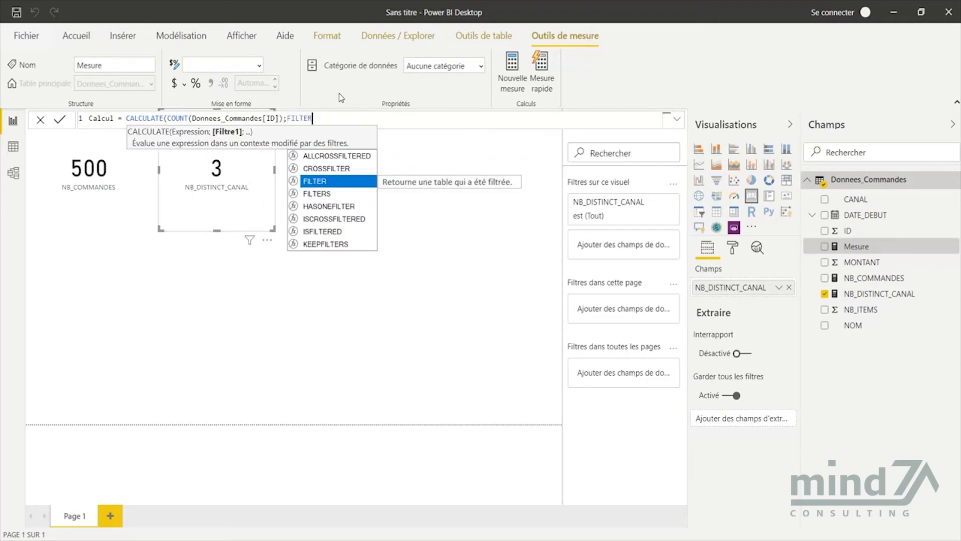
{"action": "type", "text": "(DON"}
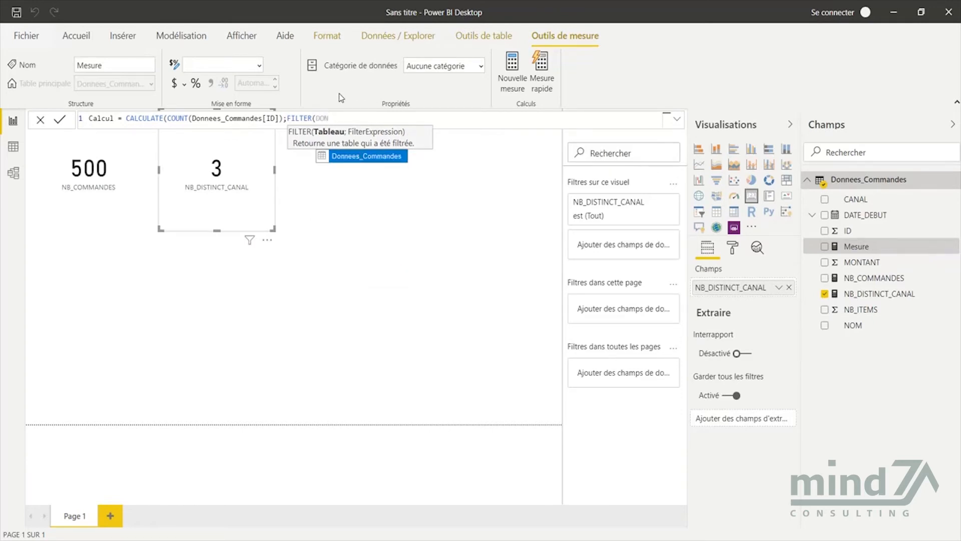
{"action": "key", "text": "Tab"}
{"action": "type", "text": ";D"}
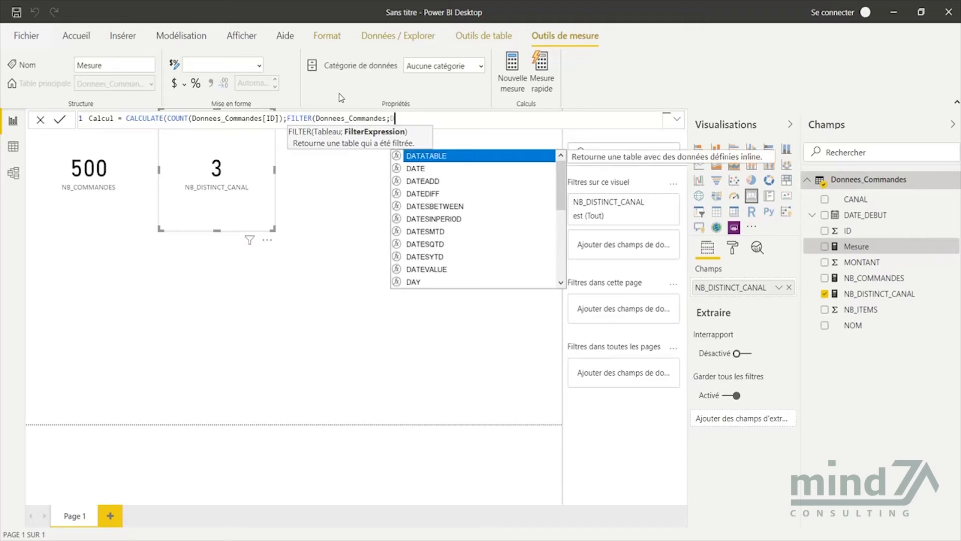
{"action": "type", "text": "o"}
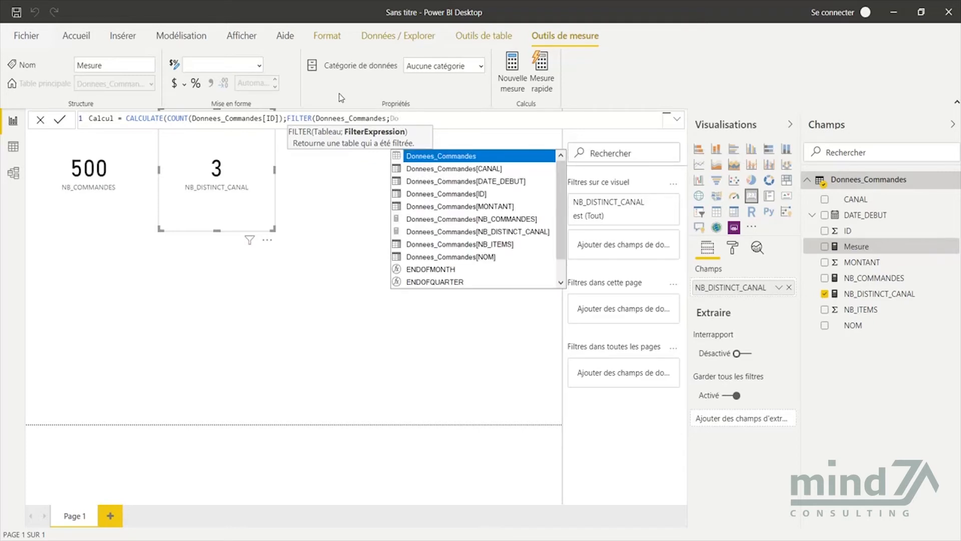
{"action": "left_click", "coordinate": [483, 171]}
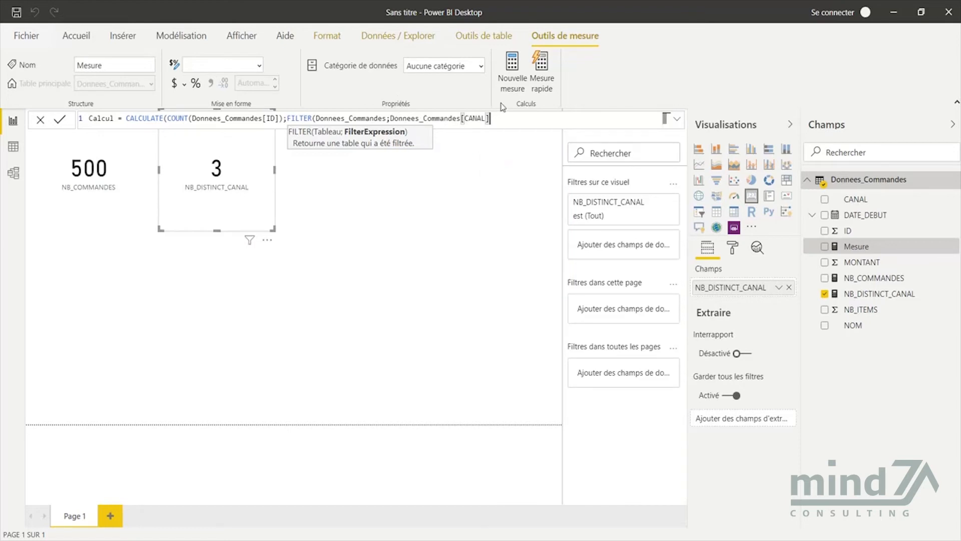
{"action": "type", "text": "= \"Boutique\")"}
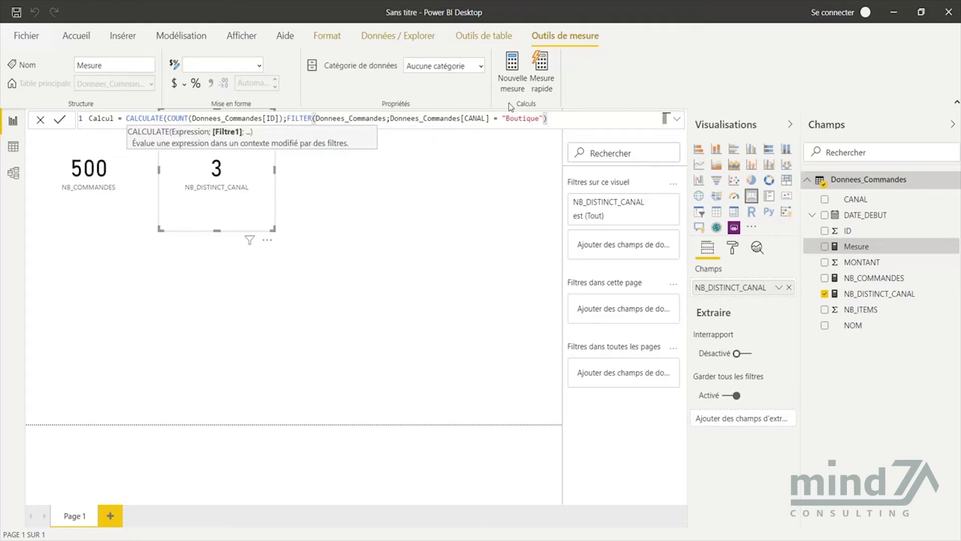
{"action": "key", "text": "Return"}
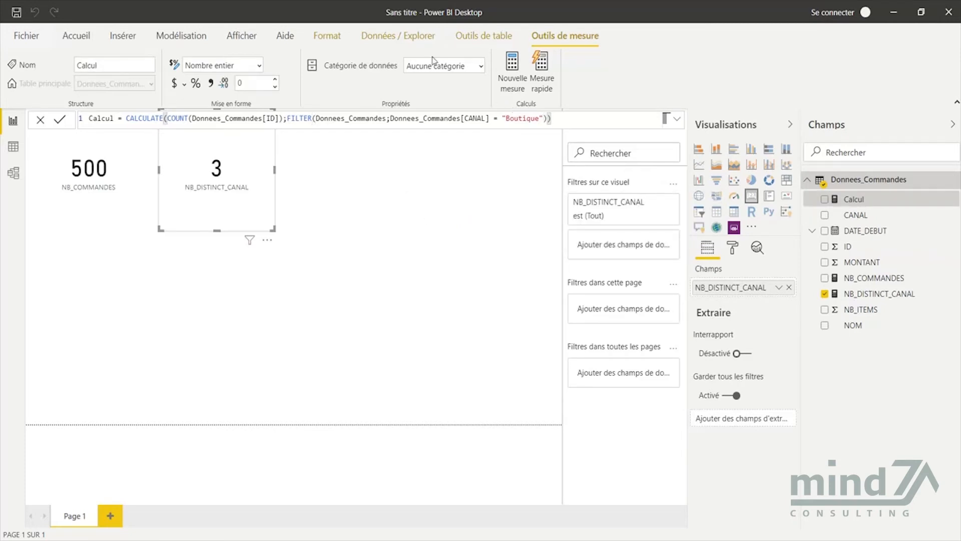
Add a card showing the Calcul measure and place it to the right of the NB_DISTINCT_CANAL card.
{"action": "left_click", "coordinate": [380, 255]}
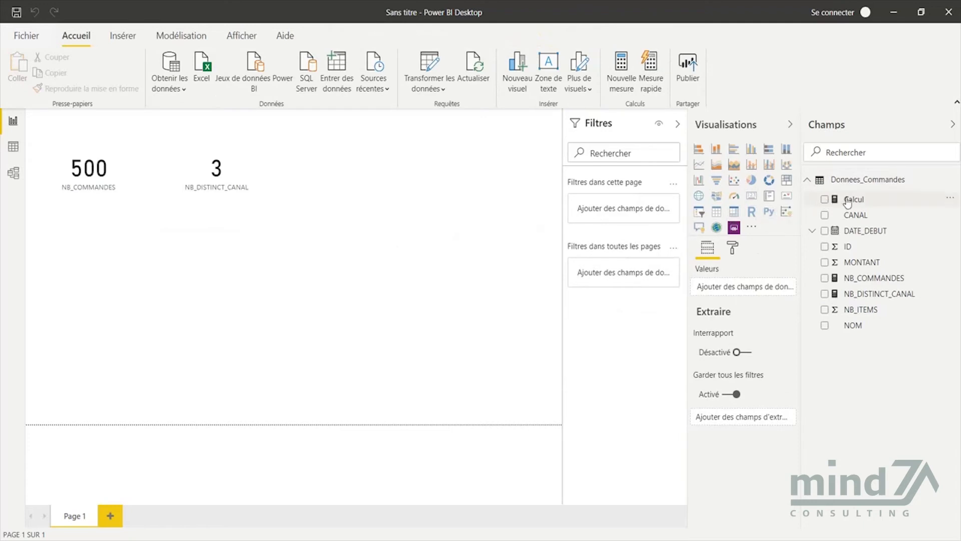
{"action": "left_click", "coordinate": [871, 200]}
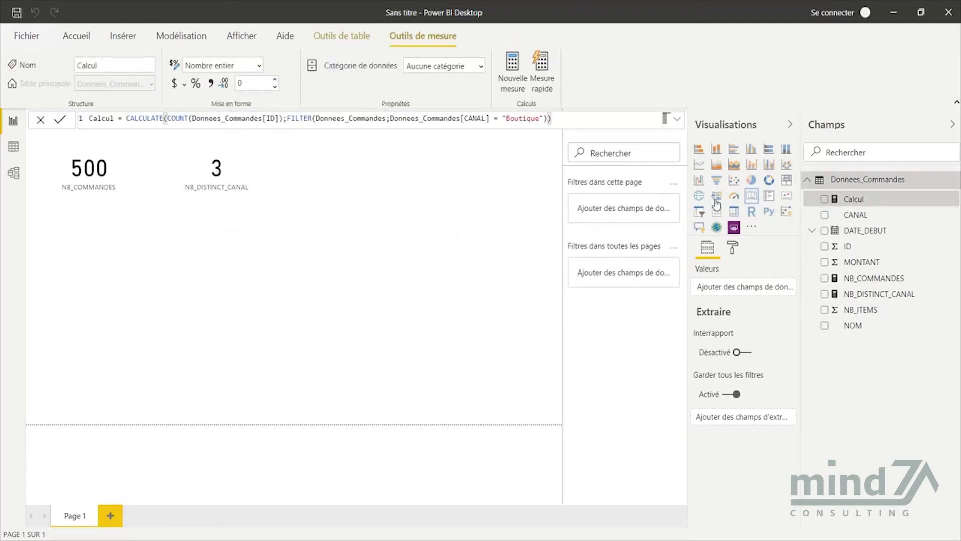
{"action": "left_click", "coordinate": [751, 199]}
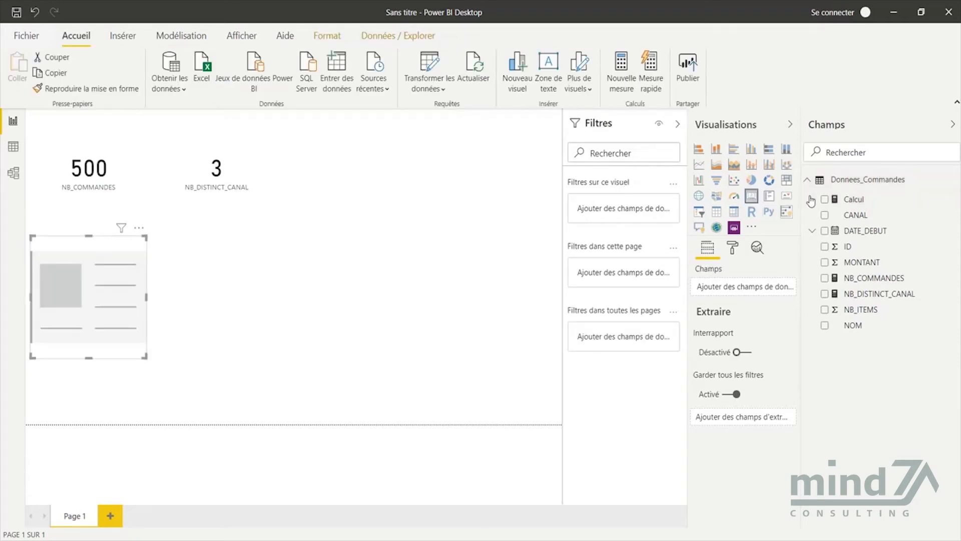
{"action": "left_click_drag", "start_coordinate": [851, 199], "coordinate": [369, 146]}
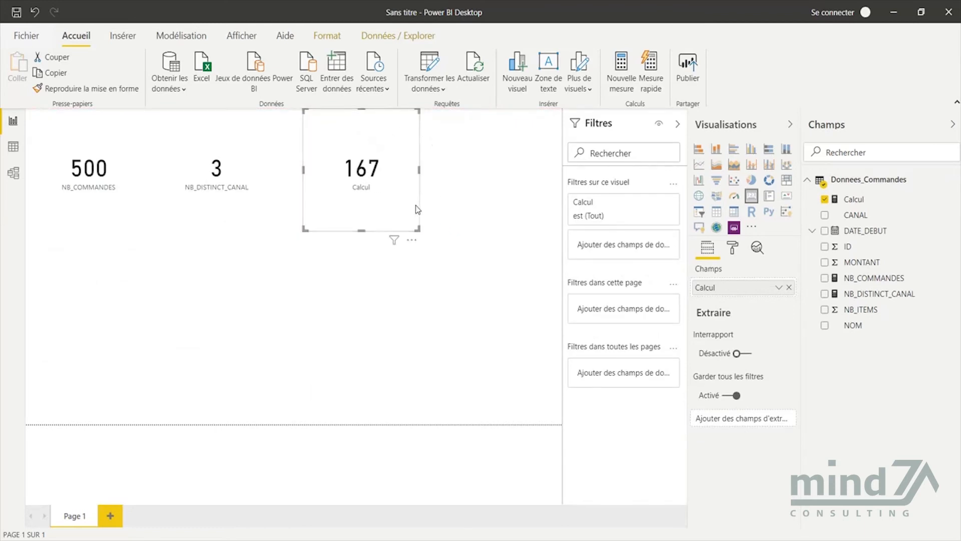
{"action": "left_click", "coordinate": [267, 305]}
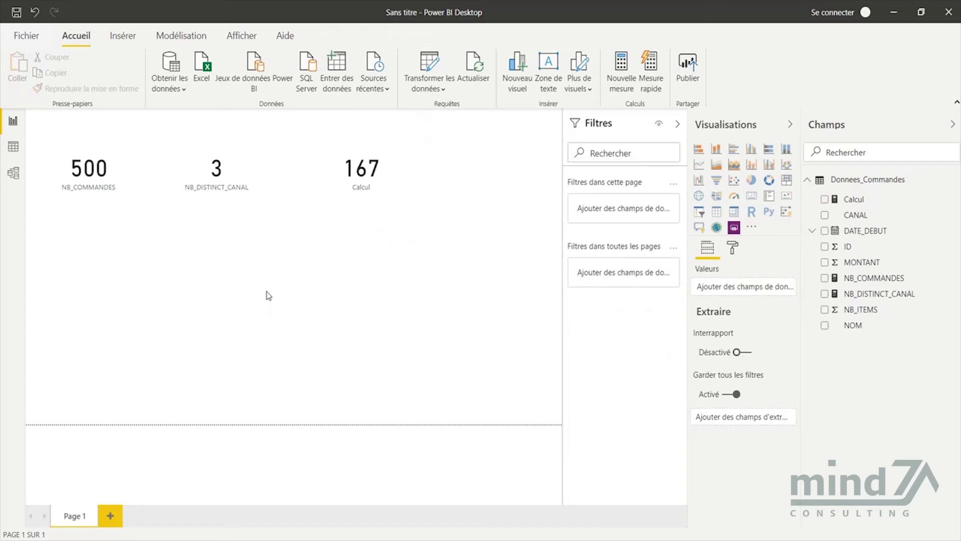
Create a measure SUM_ARTICLE = SUM(Donnees_Commandes[NB_ITEMS]) and validate it.
{"action": "left_click", "coordinate": [622, 89]}
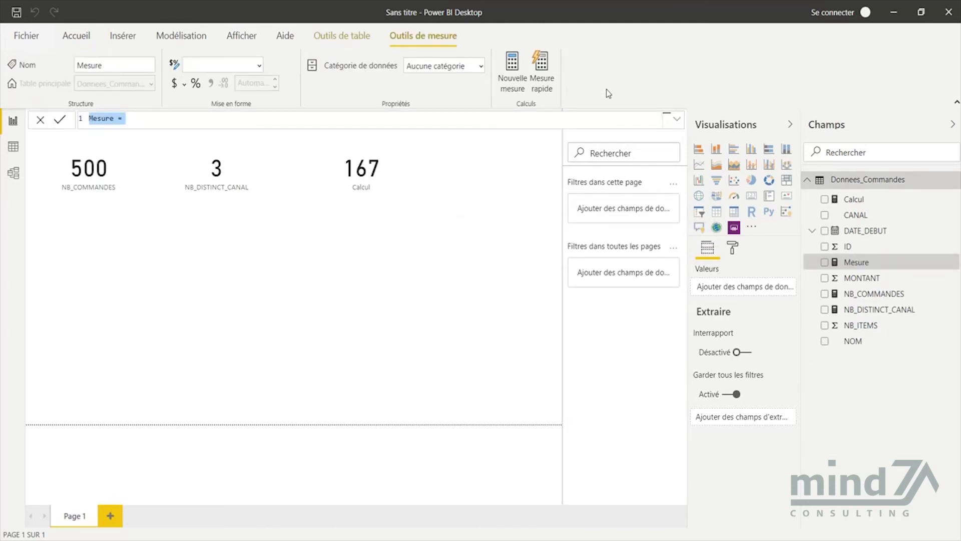
{"action": "type", "text": "SUM"}
{"action": "type", "text": "_ARTICLE = SUM("}
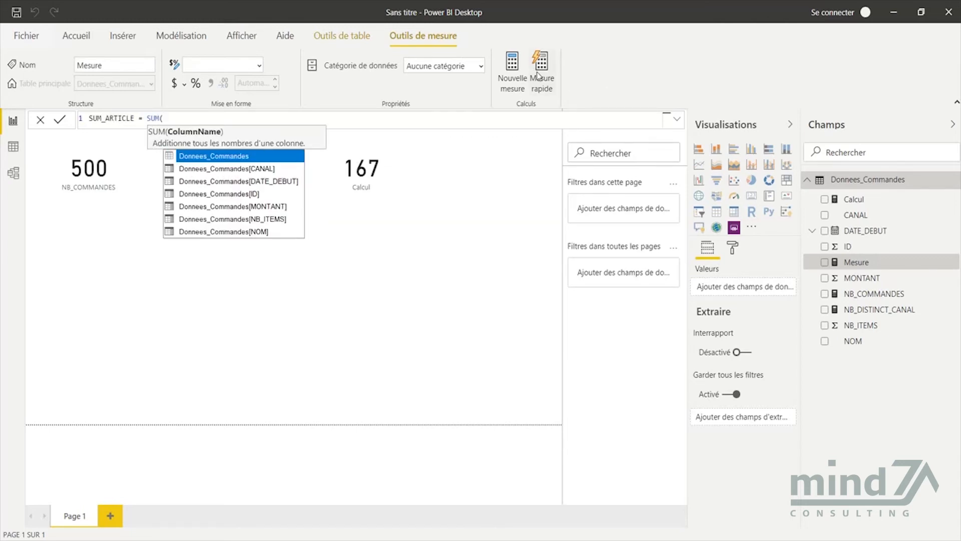
{"action": "double_click", "coordinate": [257, 218]}
{"action": "type", "text": ")"}
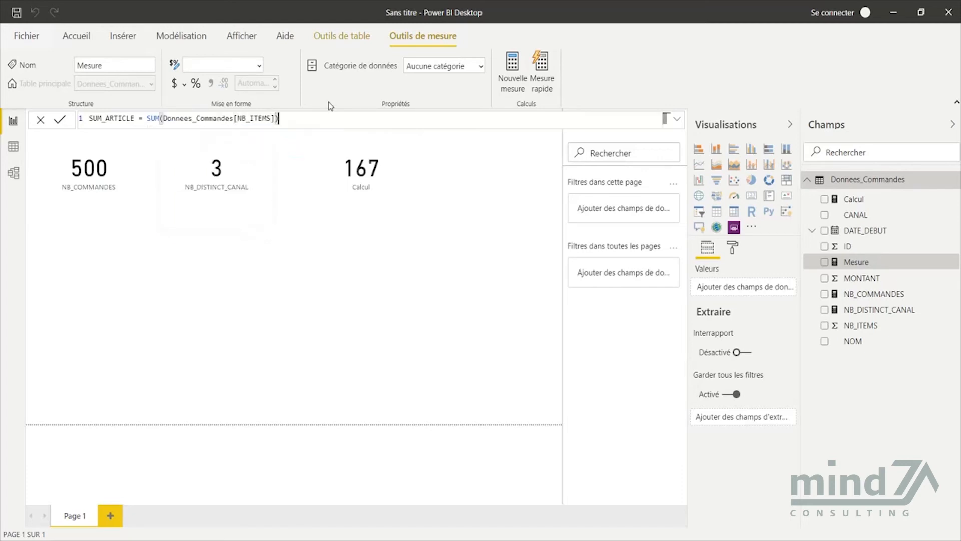
{"action": "key", "text": "Return"}
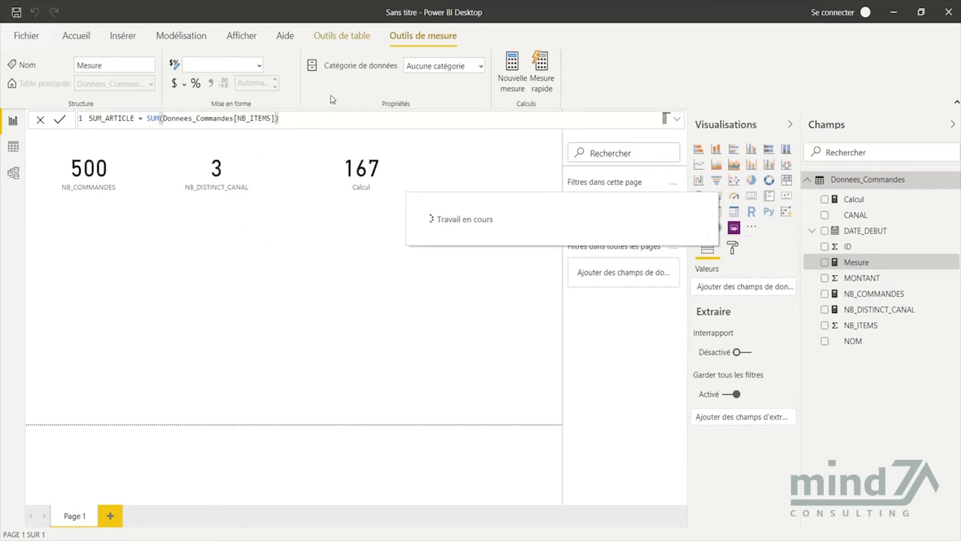
Add a card showing SUM_ARTICLE below the NB_COMMANDES card, and deselect it.
{"action": "left_click", "coordinate": [752, 196]}
{"action": "left_click", "coordinate": [824, 341]}
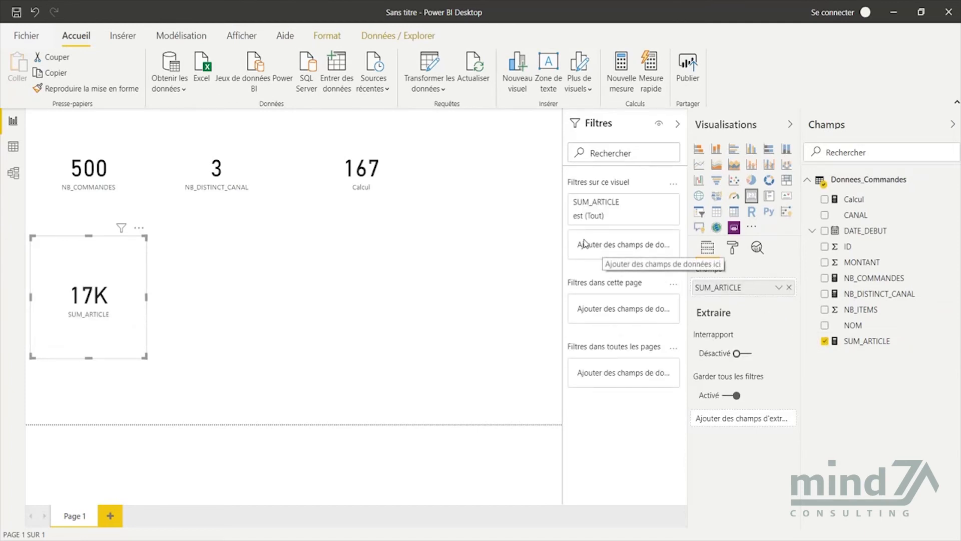
{"action": "left_click", "coordinate": [477, 216]}
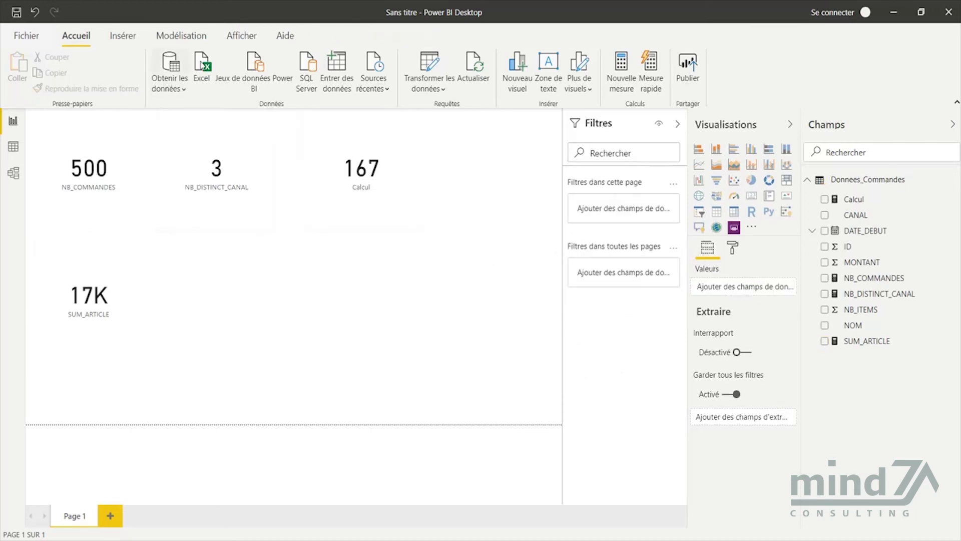
Create a measure MIN_ARTICLE = MIN(Donnees_Commandes[NB_ITEMS]) and validate it.
{"action": "left_click", "coordinate": [624, 84]}
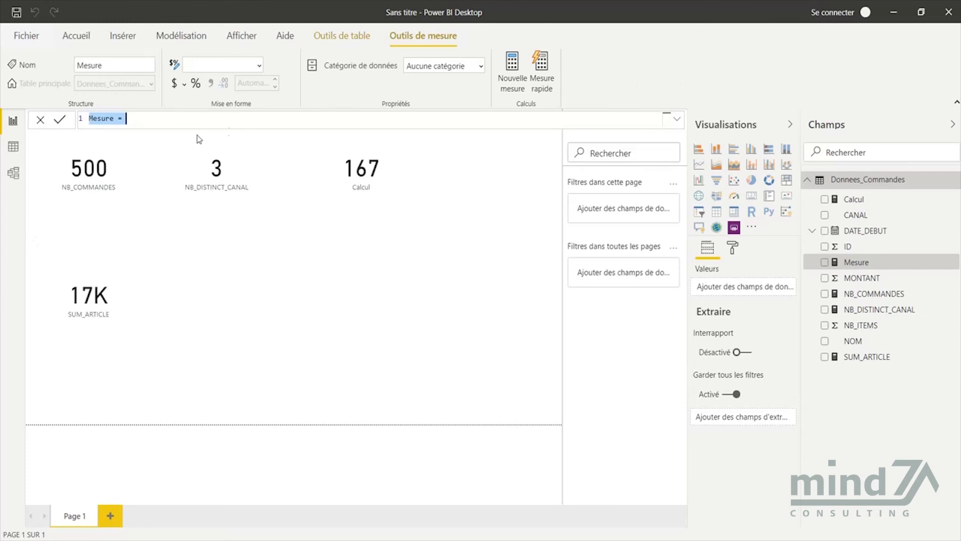
{"action": "key", "text": "BackSpace"}
{"action": "type", "text": "MIN =_ARTICLE"}
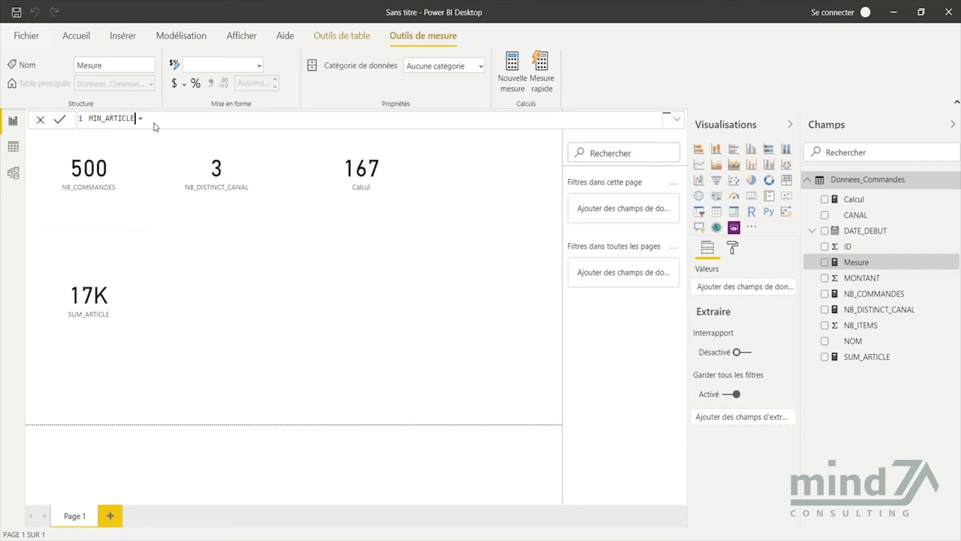
{"action": "left_click", "coordinate": [176, 119]}
{"action": "type", "text": "MIN"}
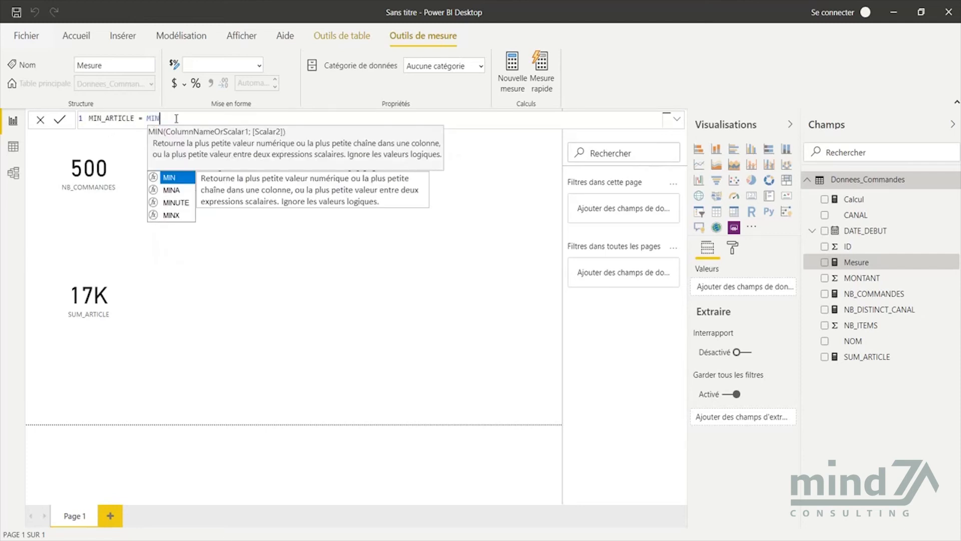
{"action": "type", "text": "(NB"}
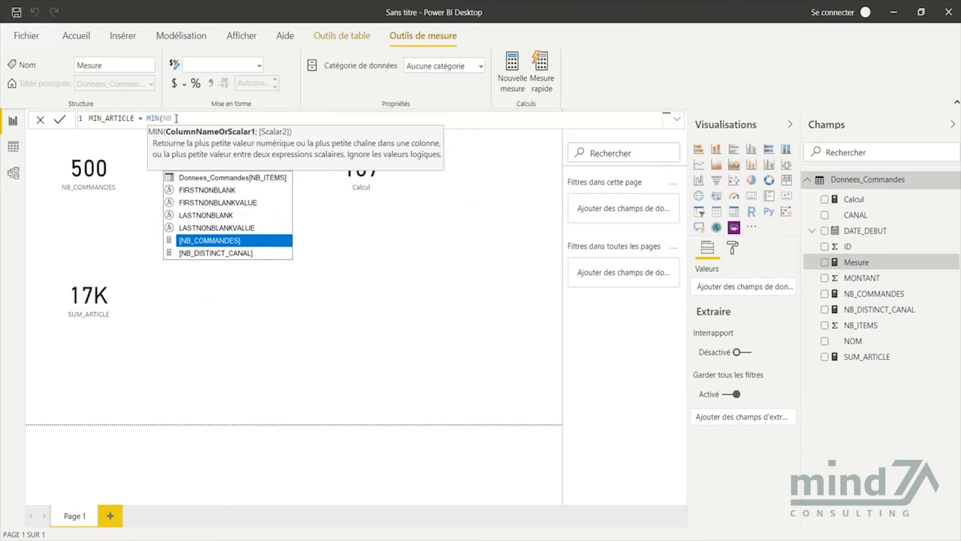
{"action": "left_click", "coordinate": [212, 182]}
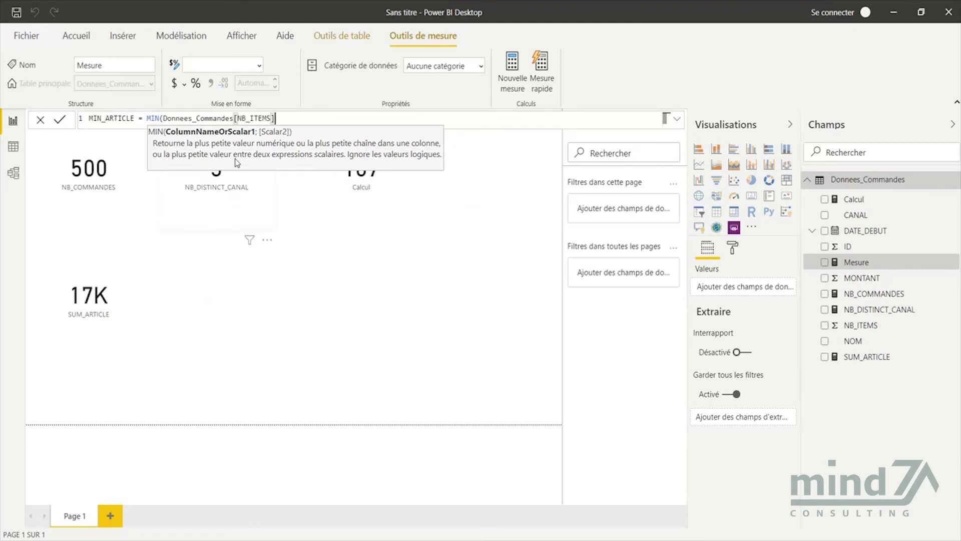
{"action": "type", "text": ")"}
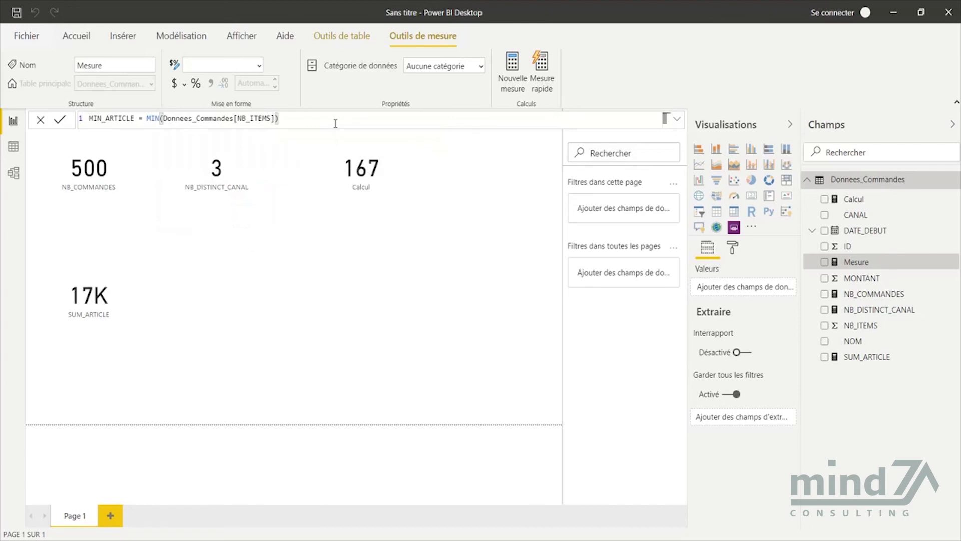
{"action": "key", "text": "Return"}
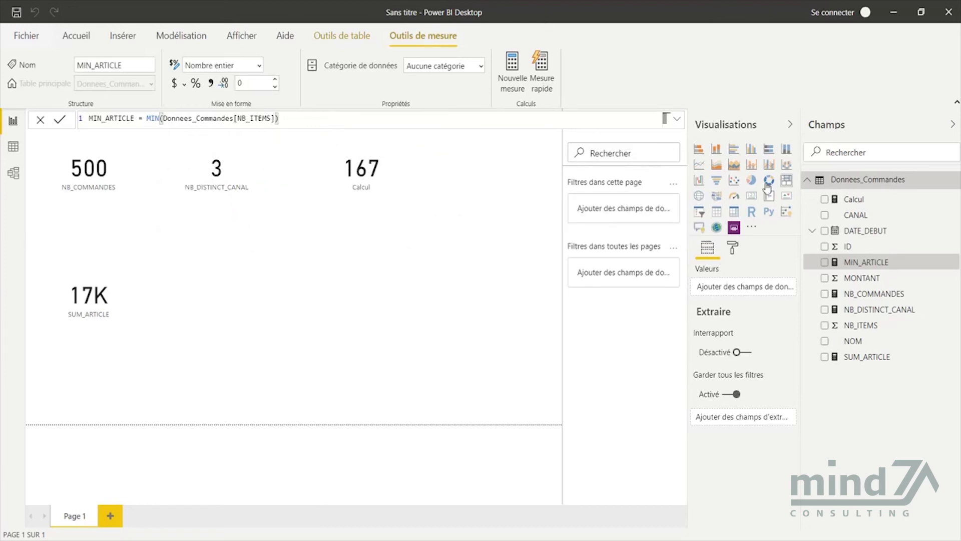
Add a card showing MIN_ARTICLE and place it to the right of the SUM_ARTICLE card.
{"action": "left_click", "coordinate": [752, 200]}
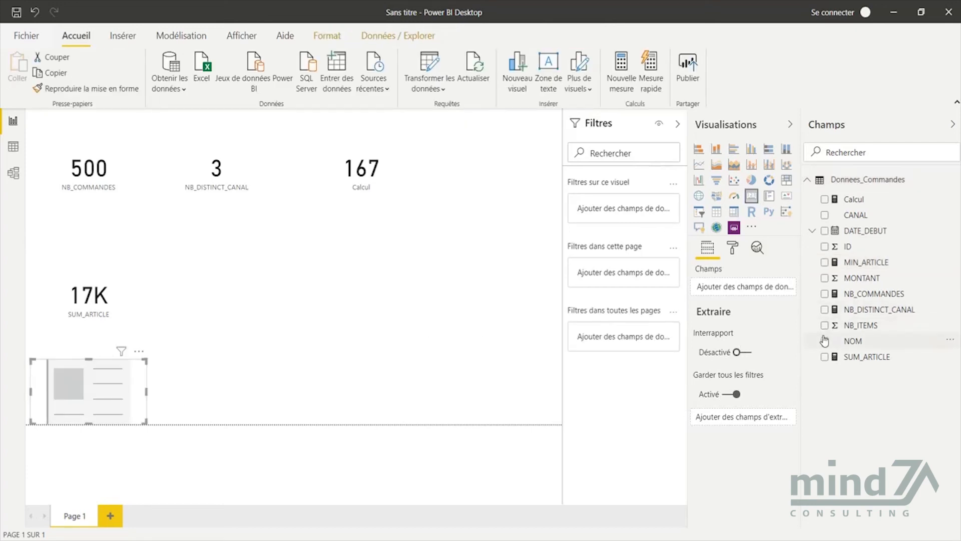
{"action": "left_click", "coordinate": [824, 263]}
{"action": "left_click_drag", "start_coordinate": [136, 360], "coordinate": [275, 295]}
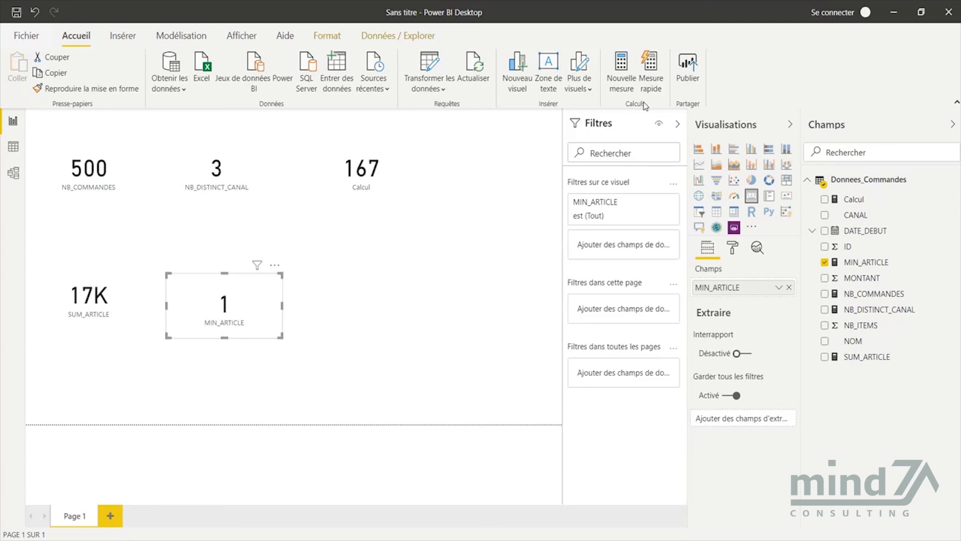
Open the quick measures dialog and review the available calculation types, from category aggregations to Time Intelligence.
{"action": "left_click", "coordinate": [664, 65]}
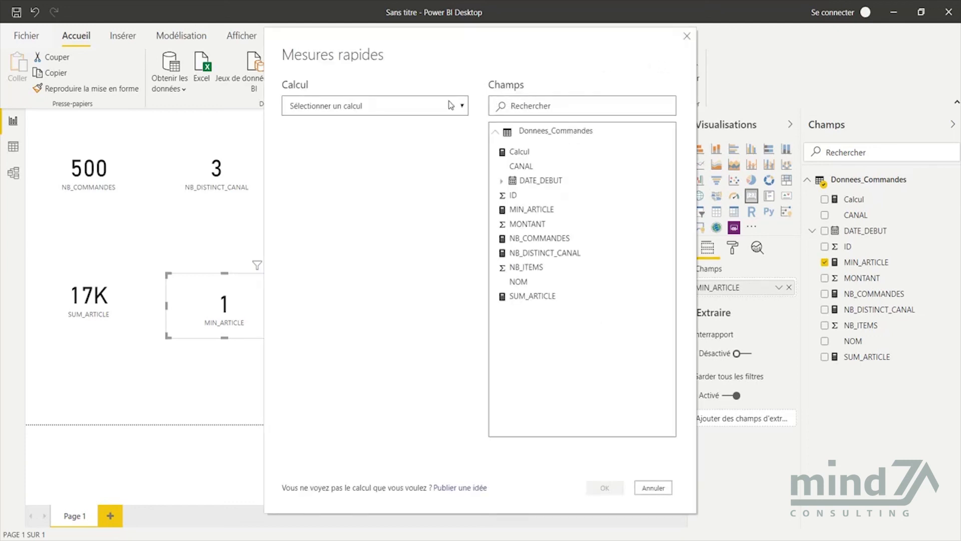
{"action": "left_click", "coordinate": [450, 105]}
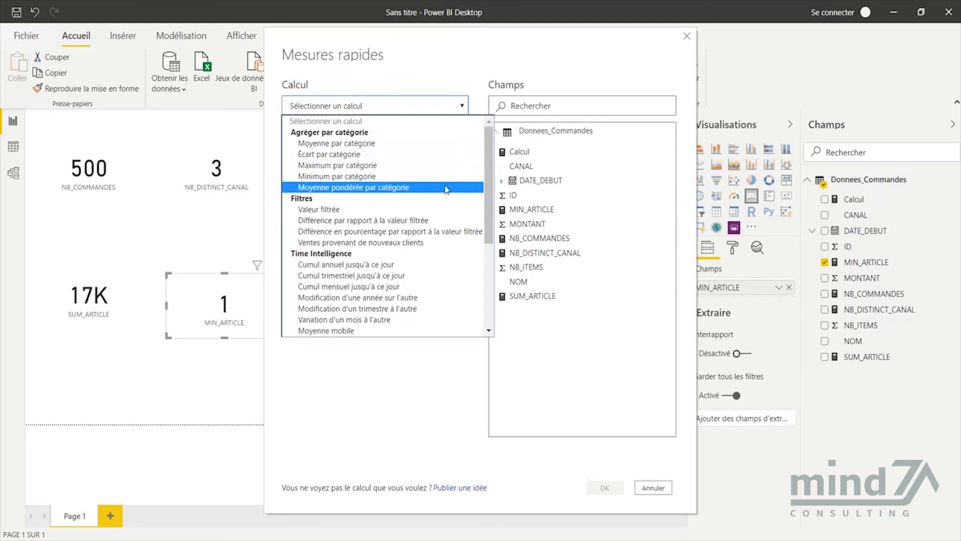
{"action": "scroll", "coordinate": [445, 188], "scroll_direction": "down", "scroll_amount": 5}
{"action": "scroll", "coordinate": [421, 247], "scroll_direction": "up", "scroll_amount": 6}
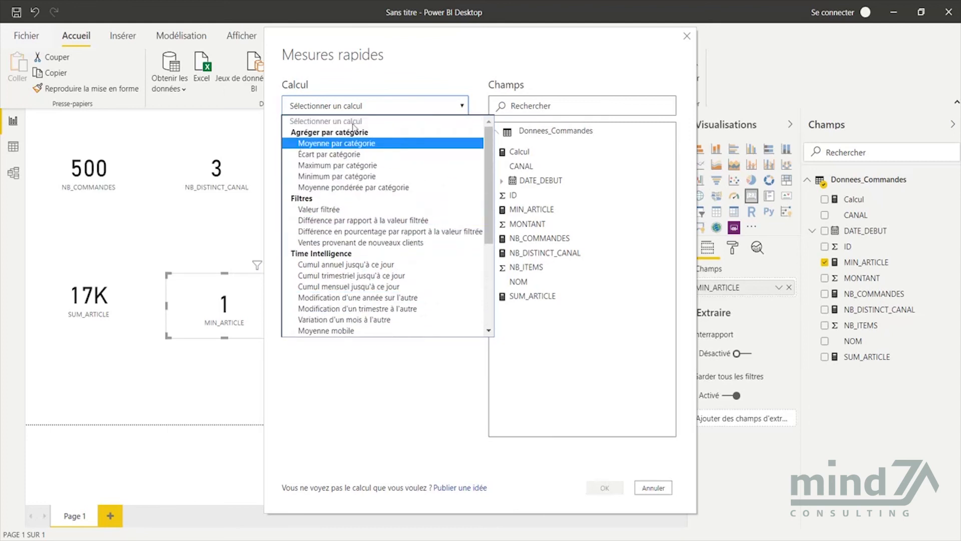
{"action": "left_click", "coordinate": [384, 105]}
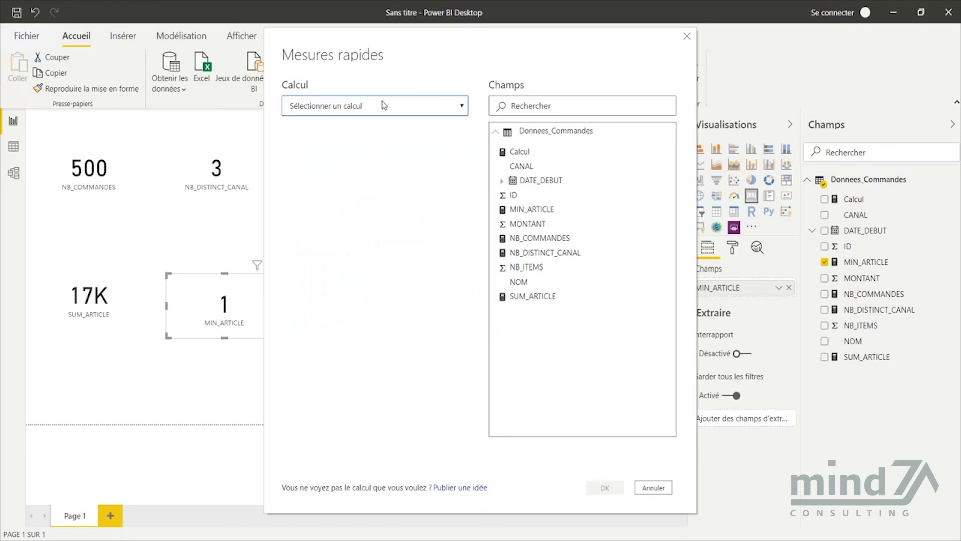